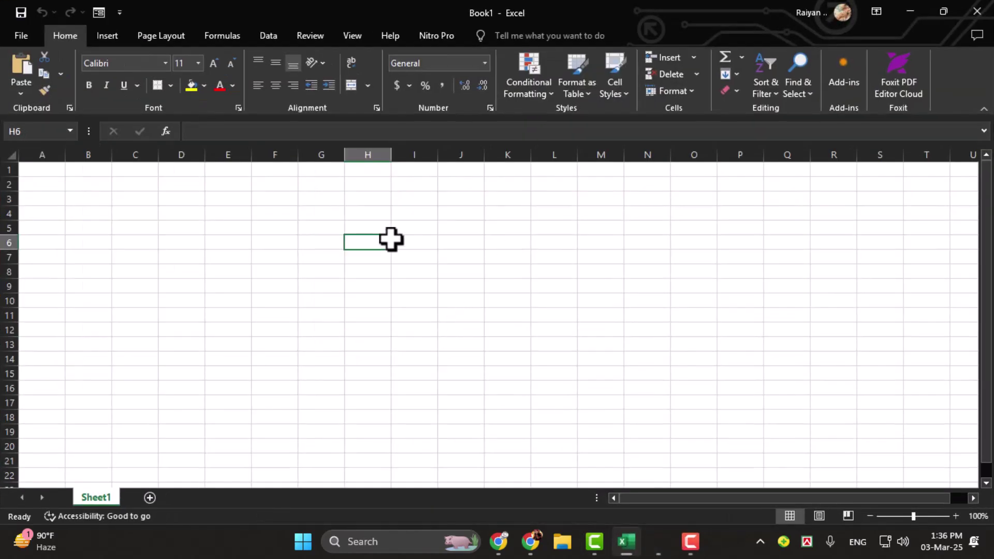
Step: Alt+click a cell to open the Research pane, then select a few other cells including C2
alt+click(367, 284)
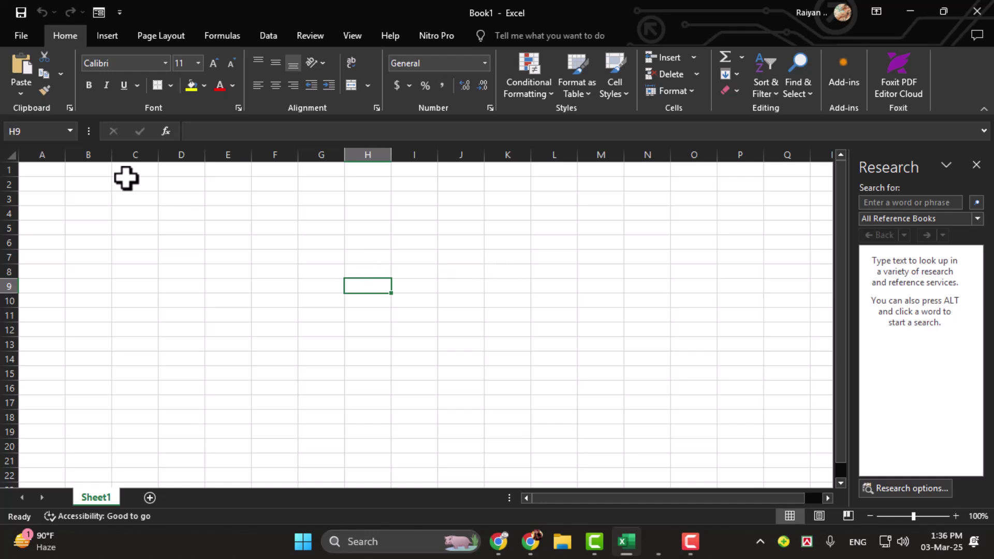
click(209, 255)
click(163, 184)
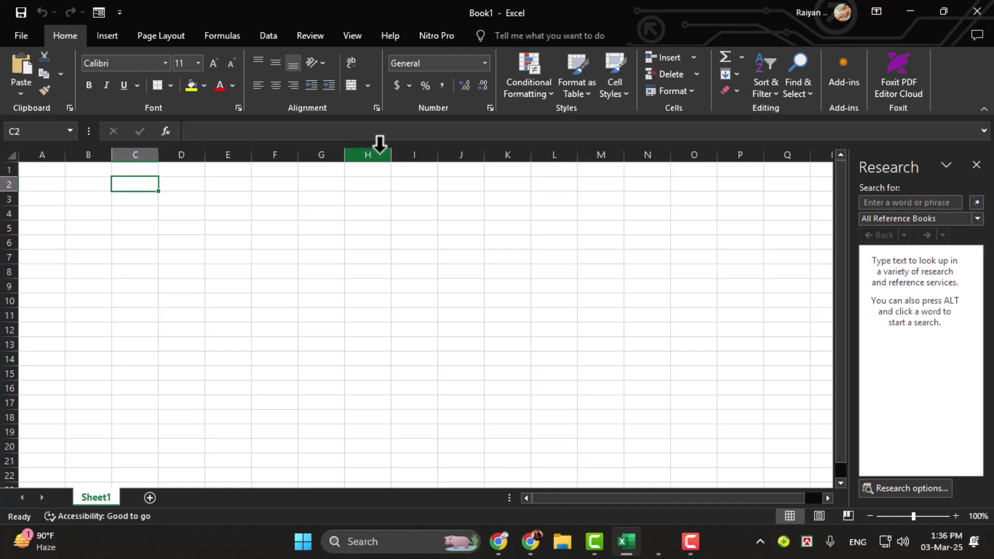
Step: Open the VBA editor with Alt+F11 and reach the View menu's list of editor panes
key(alt+F11)
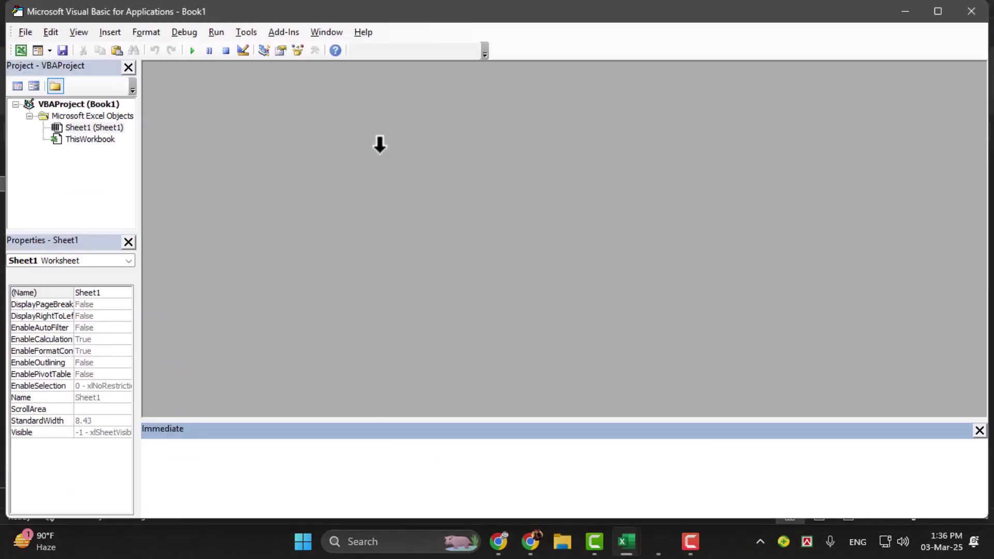
key(alt)
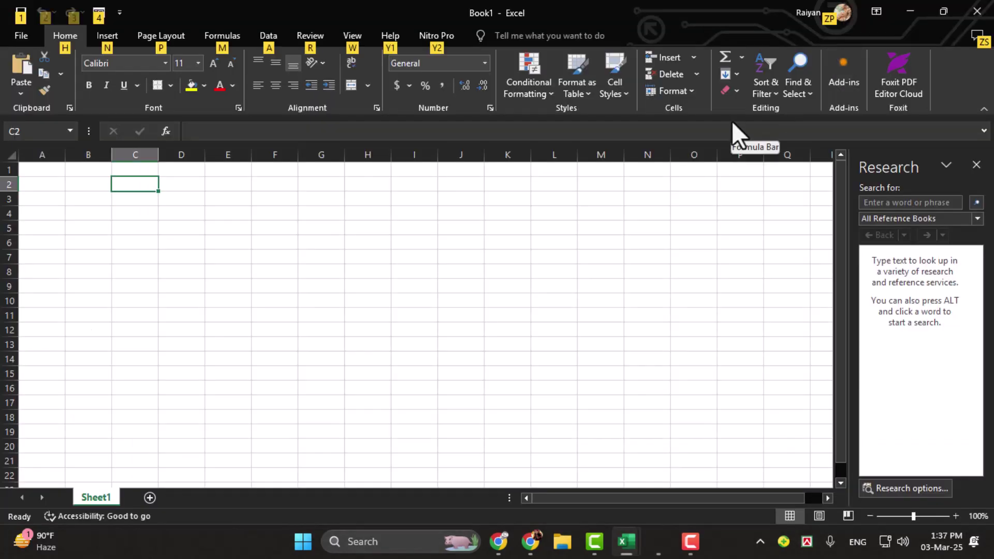
key(F11)
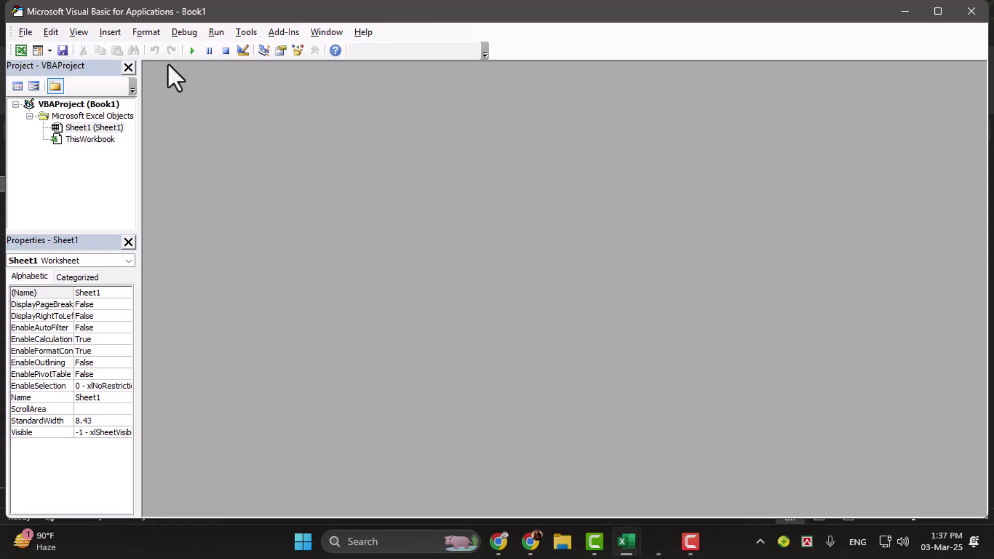
click(65, 29)
click(81, 32)
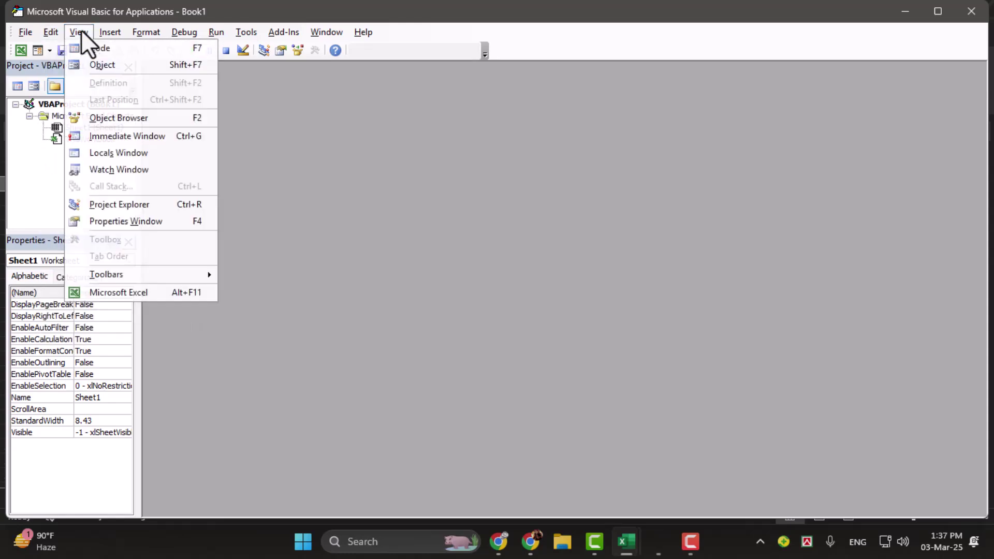
Step: Execute application.commandbars("Research").enabled = false in the Immediate window
click(117, 135)
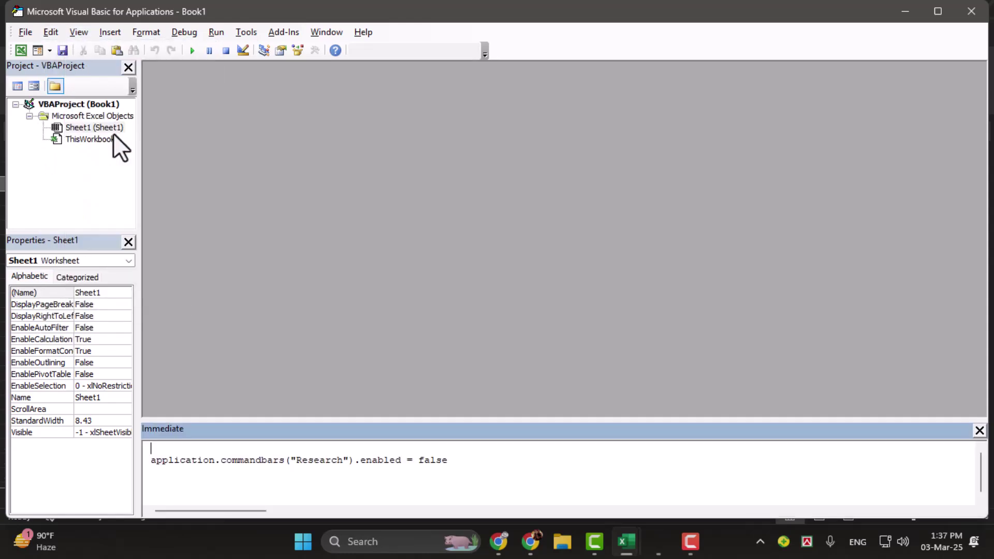
drag(450, 460, 153, 466)
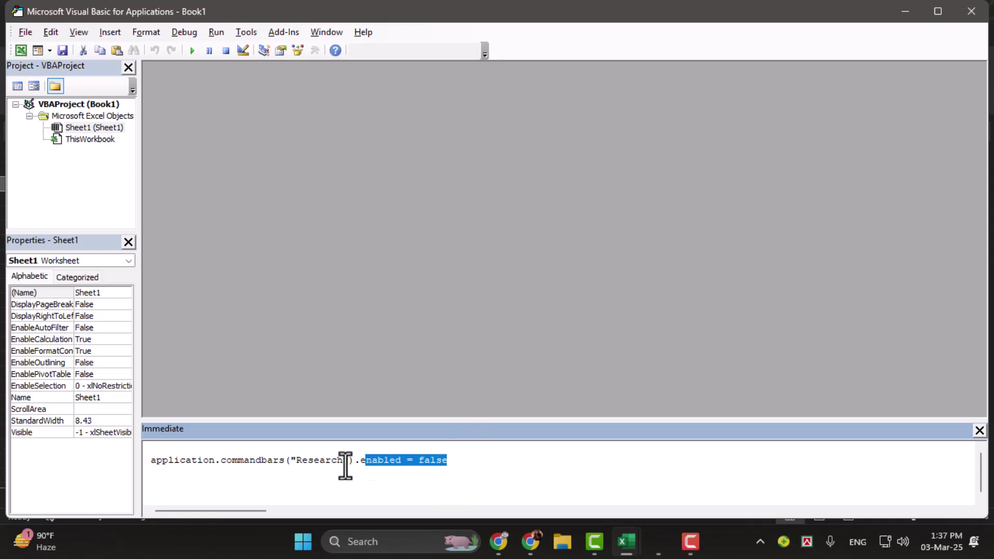
right_click(160, 466)
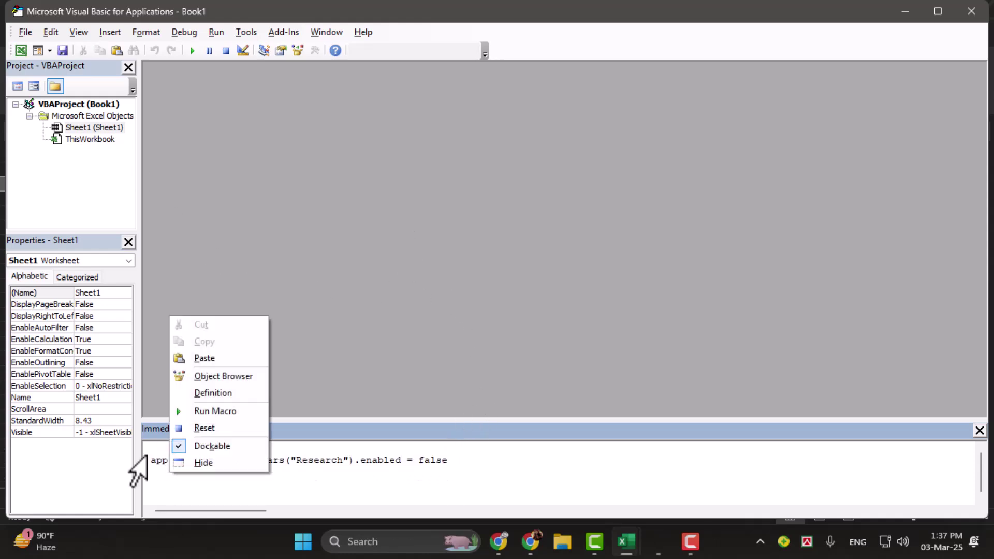
click(156, 469)
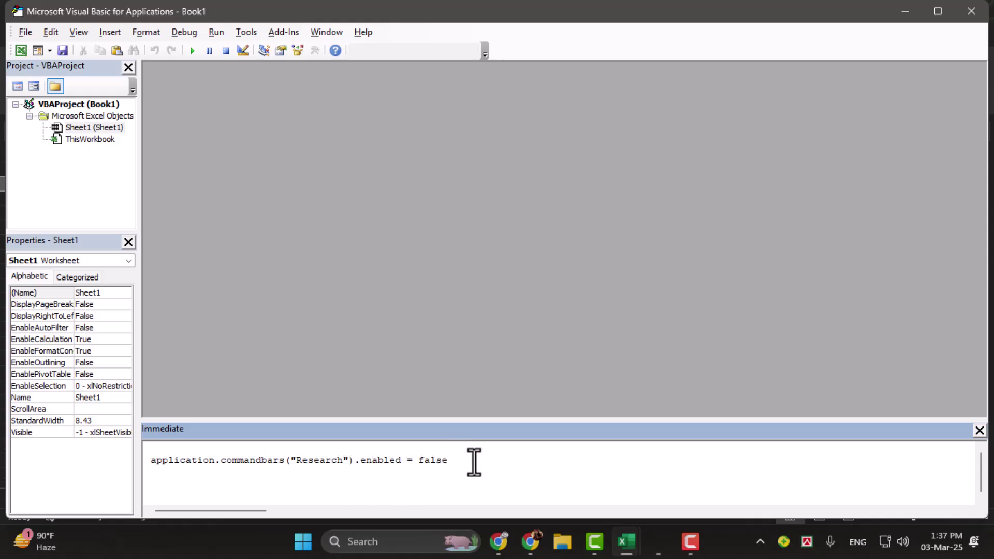
key(Return)
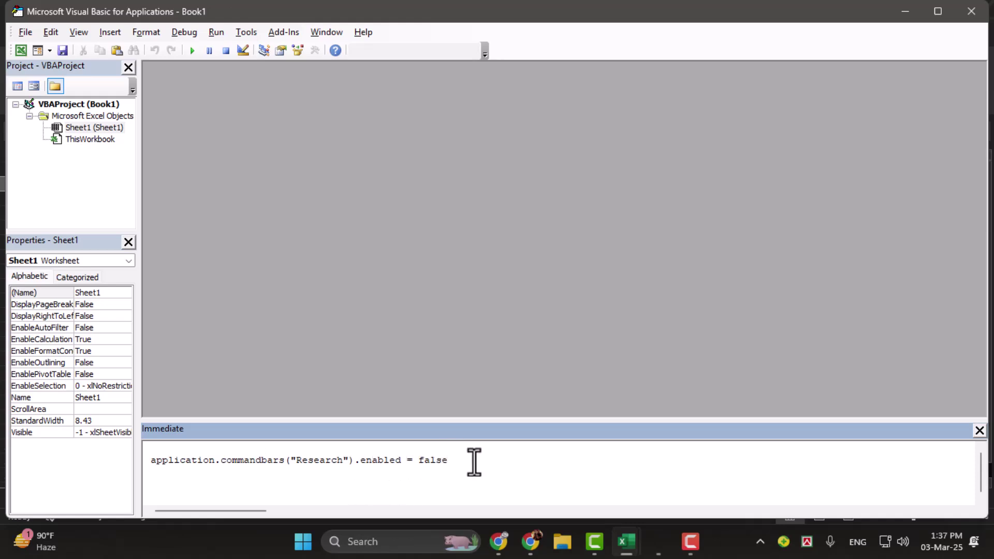
Step: Minimize the VBA editor and Alt+click cells and ranges such as F12:G13 and K16
click(912, 8)
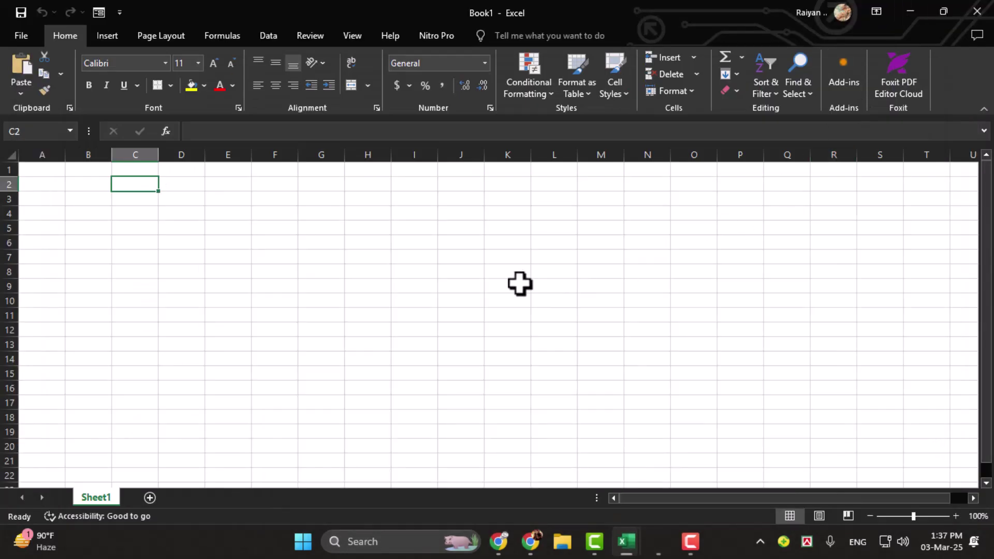
click(509, 272)
drag(274, 329, 320, 344)
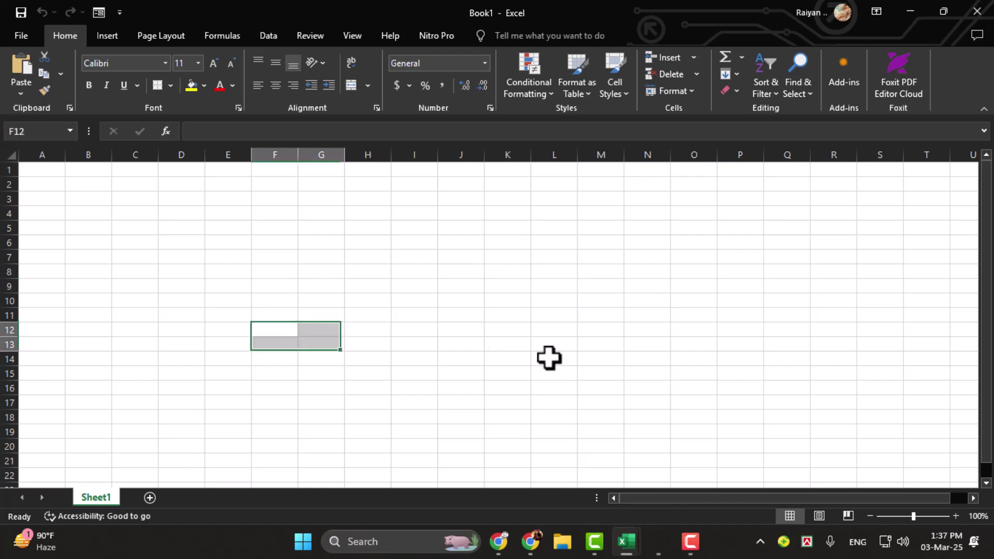
click(554, 241)
click(368, 355)
drag(647, 241, 646, 256)
click(507, 388)
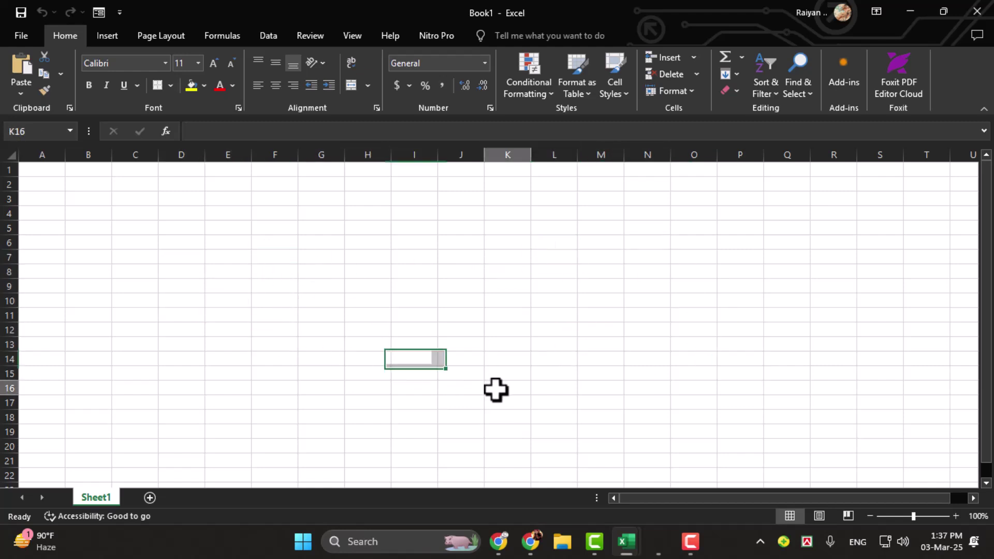
click(739, 315)
click(600, 225)
click(460, 357)
Step: Alt+click F10:L17, J8:L9, L9 and D11, confirming the Research pane stays hidden
drag(274, 296, 553, 388)
drag(442, 278, 519, 295)
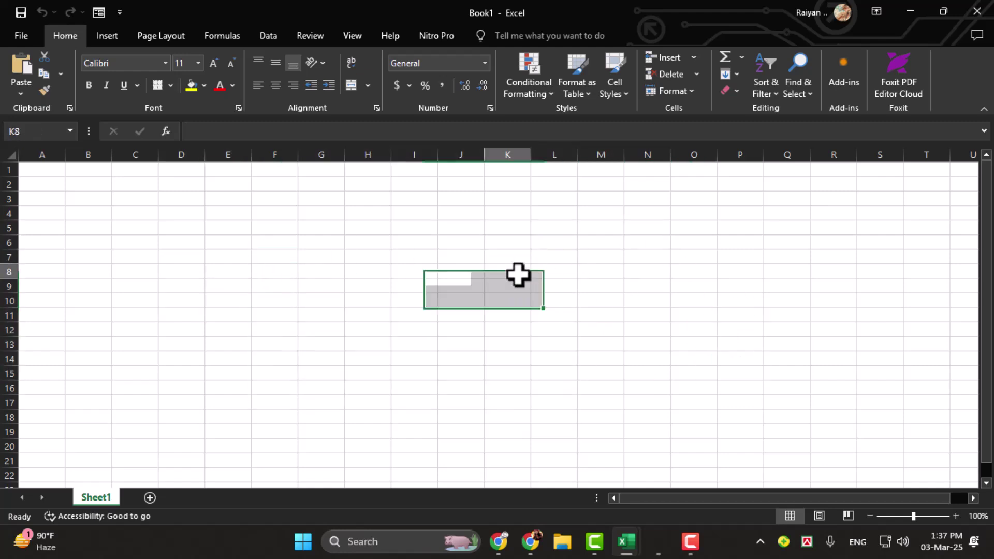
click(506, 271)
click(159, 284)
click(181, 368)
click(443, 345)
click(567, 281)
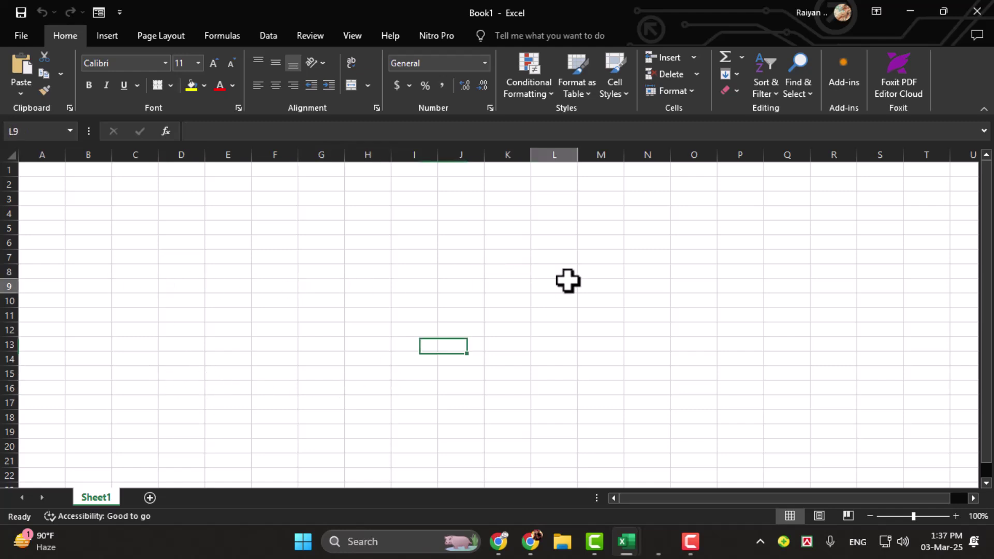
click(686, 410)
click(327, 372)
click(218, 276)
click(177, 317)
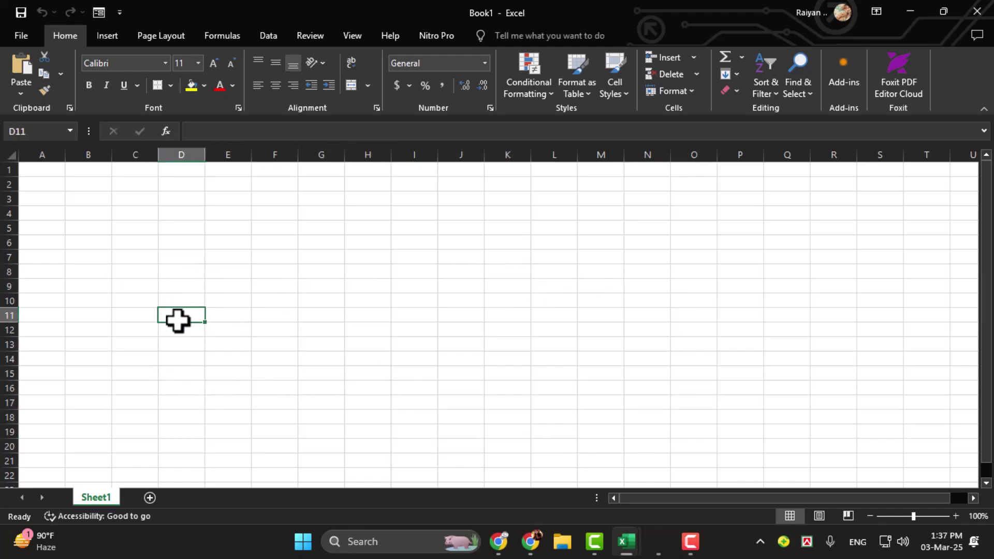
click(692, 541)
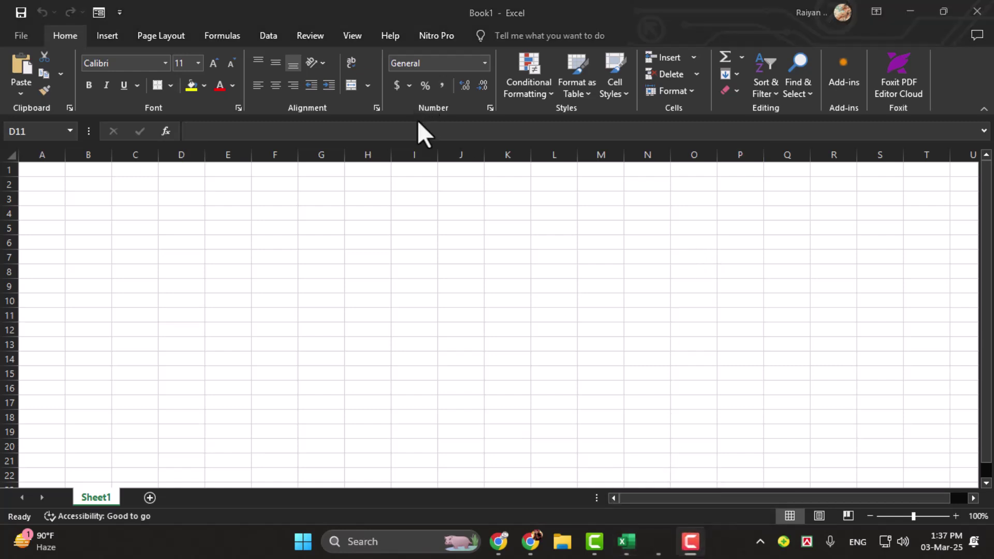